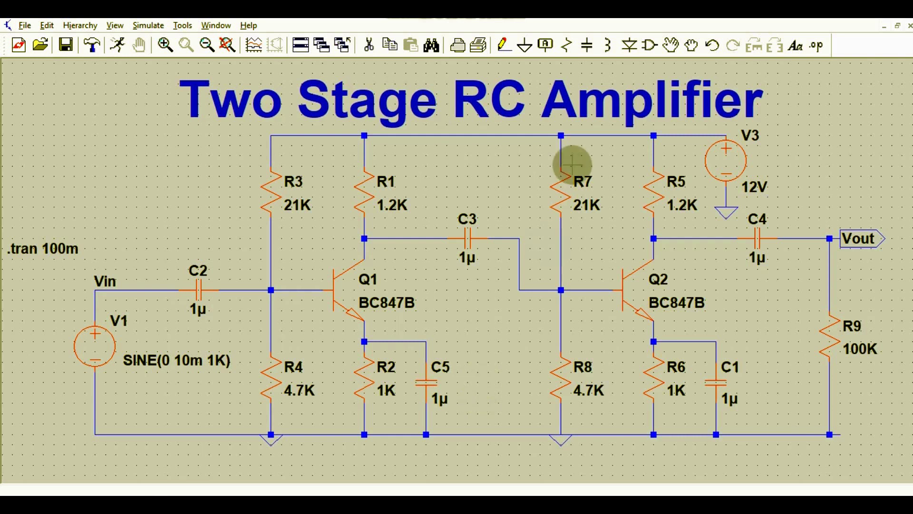
pyautogui.moveTo(581, 181)
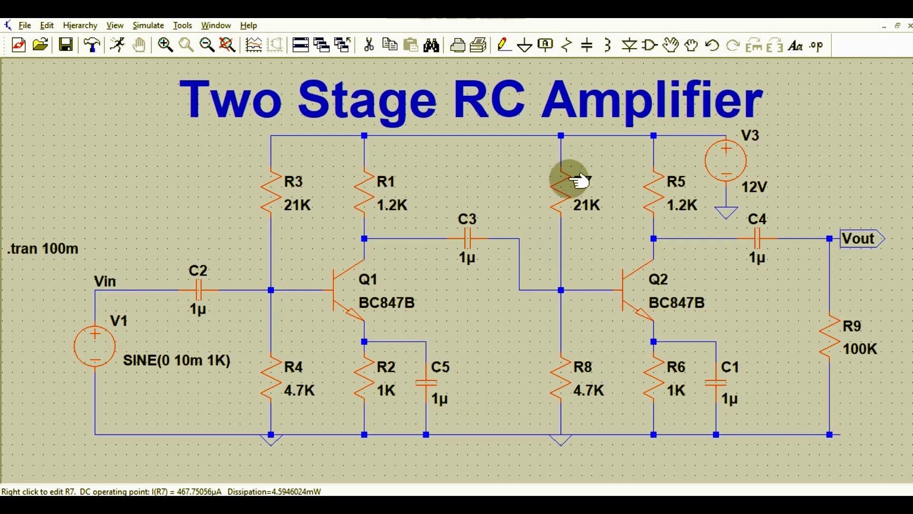
pyautogui.moveTo(379, 258)
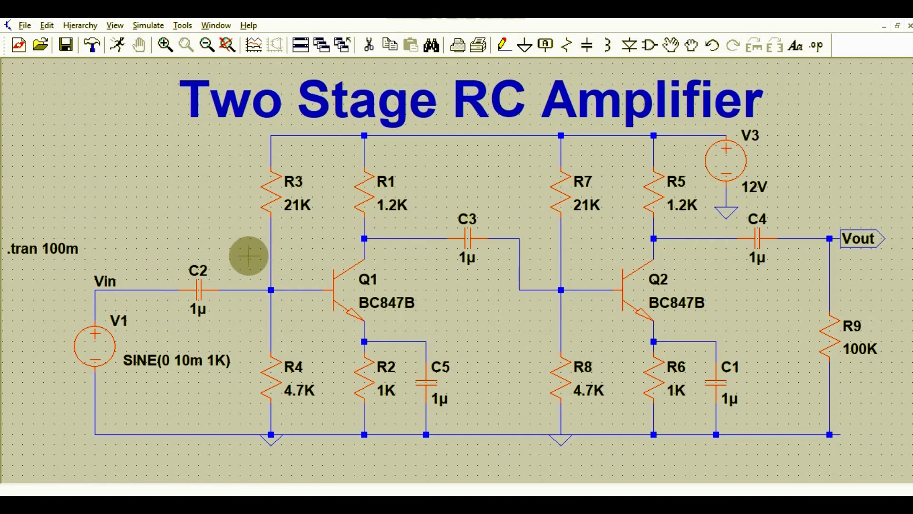
pyautogui.moveTo(323, 139)
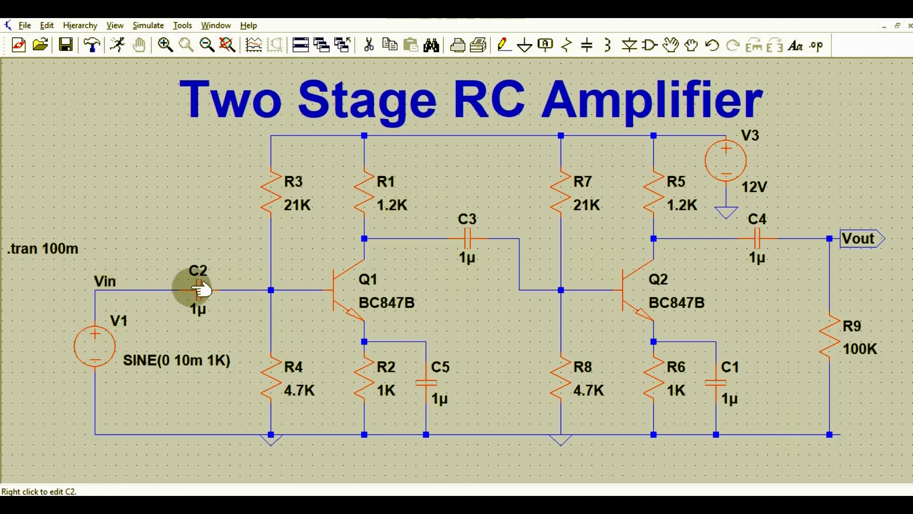
# Step: Review the DC offset, amplitude and frequency settings of input source V1's sine function
pyautogui.rightClick(95, 345)
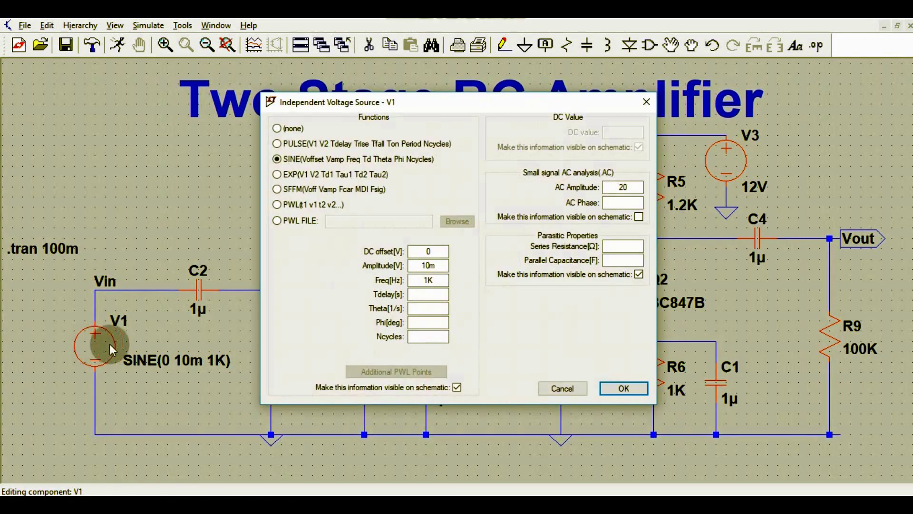
pyautogui.click(391, 283)
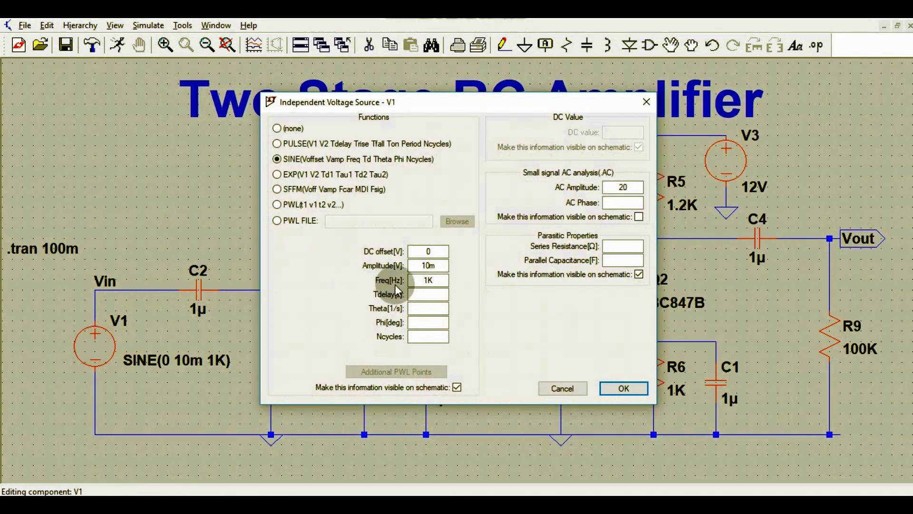
pyautogui.click(431, 266)
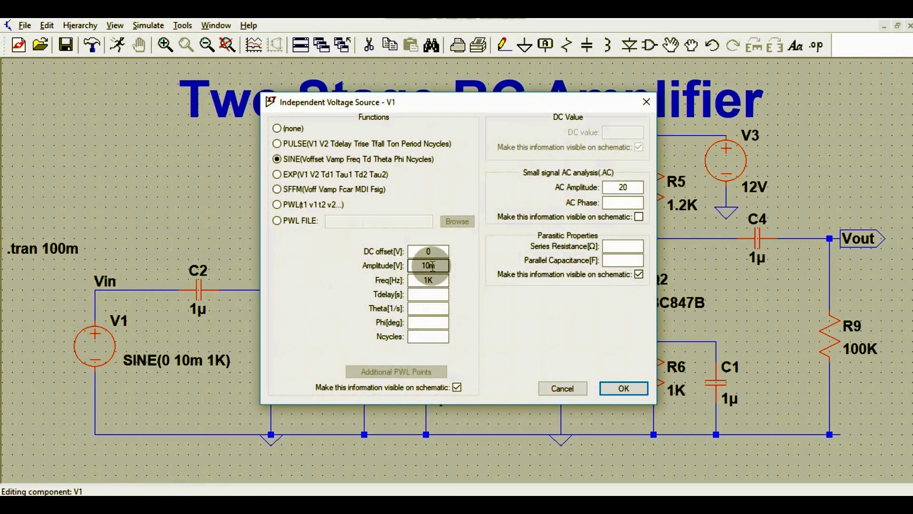
pyautogui.click(438, 252)
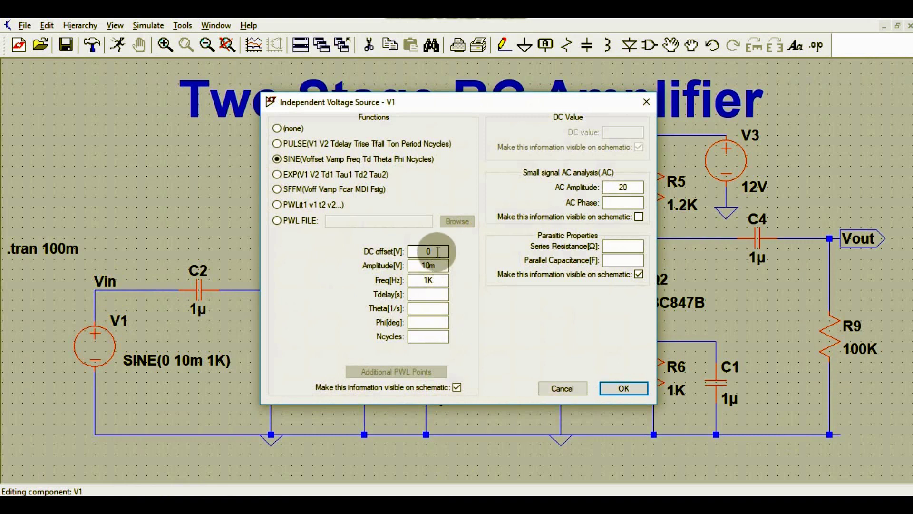
pyautogui.click(415, 267)
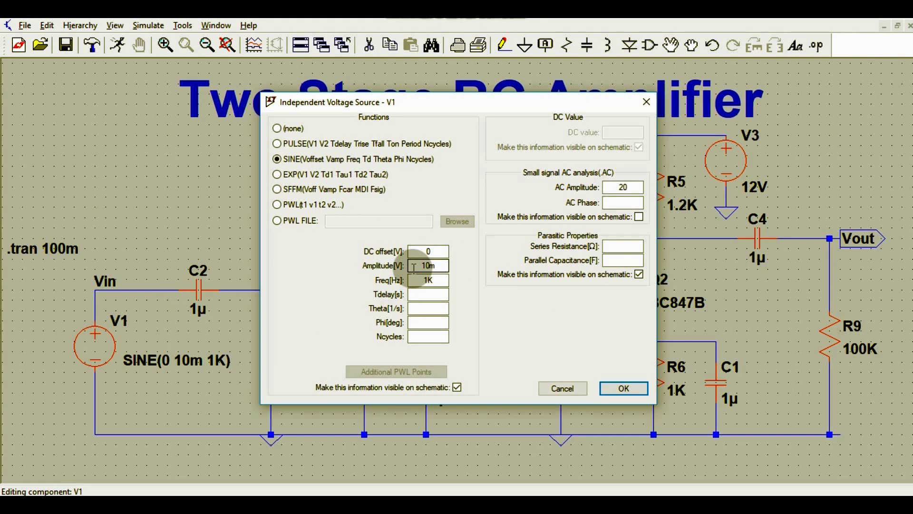
pyautogui.click(415, 308)
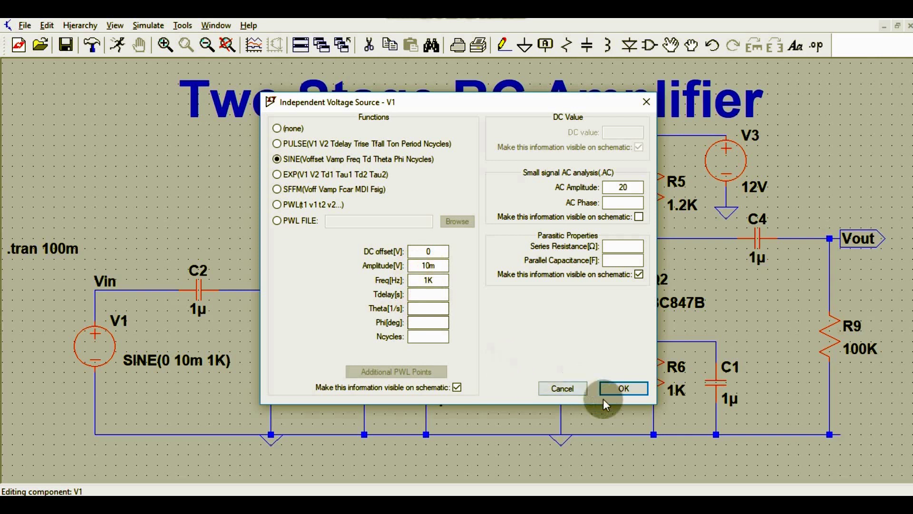
pyautogui.click(620, 389)
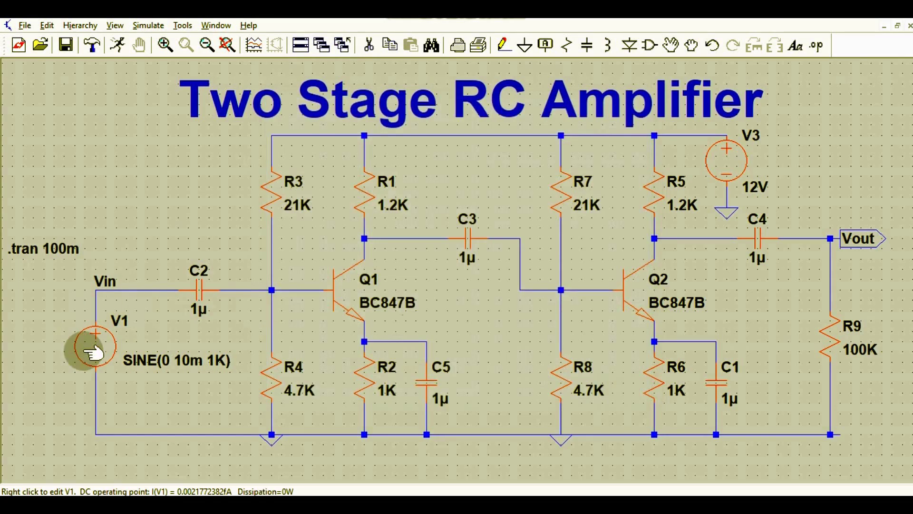
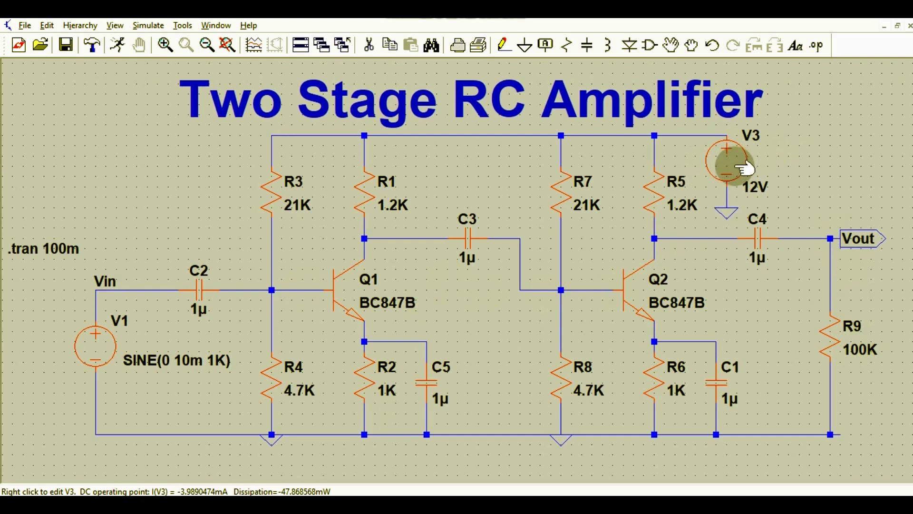
# Step: Review the transient analysis settings in the simulation command, including the stop time, and accept them
pyautogui.click(145, 25)
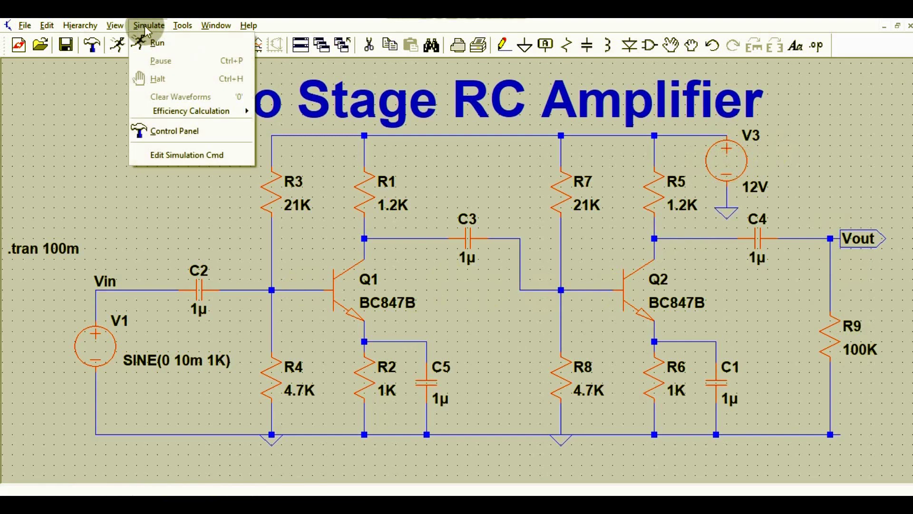
pyautogui.click(162, 155)
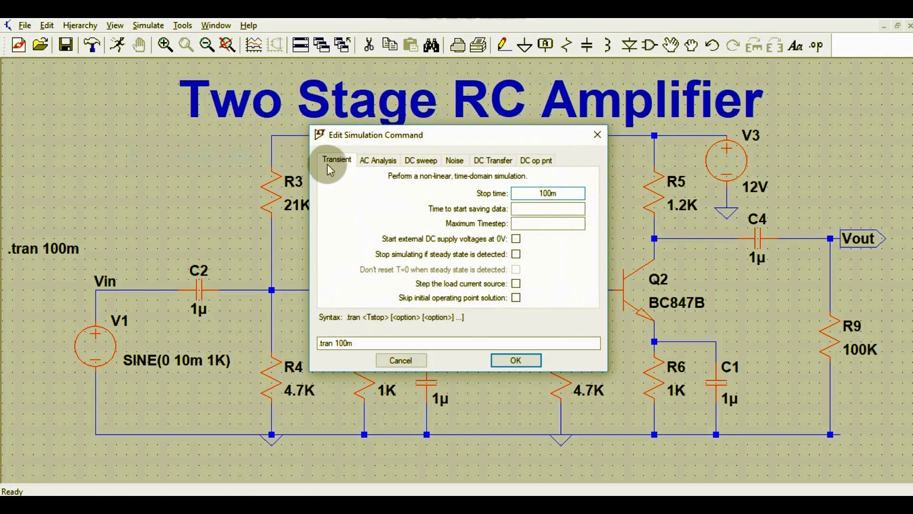
pyautogui.click(332, 161)
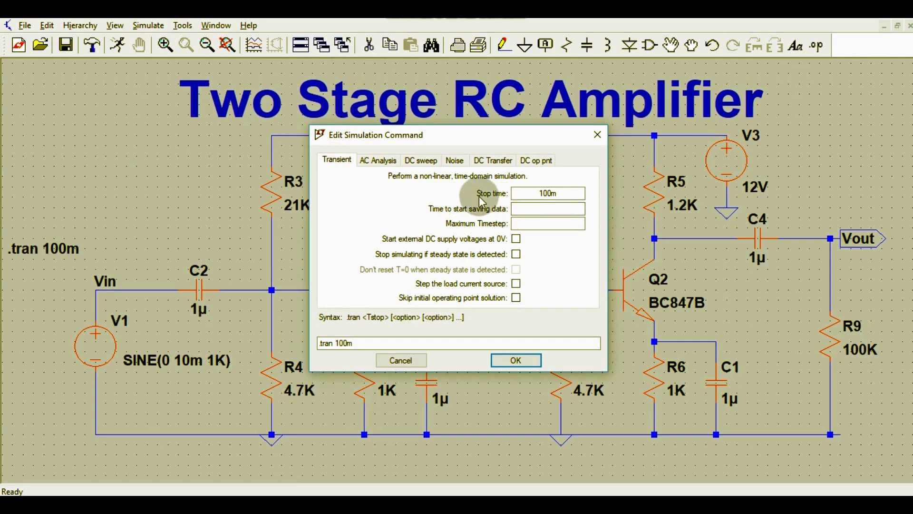
pyautogui.click(558, 195)
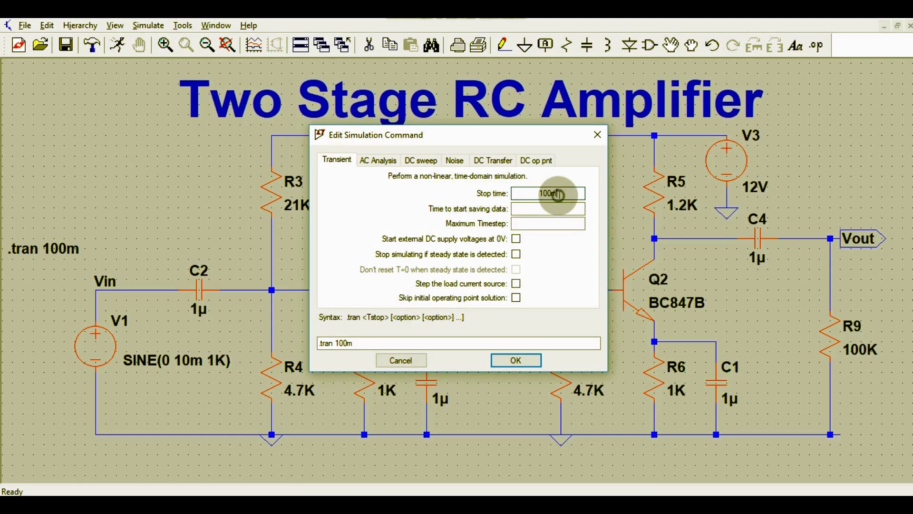
pyautogui.moveTo(558, 195); pyautogui.dragTo(539, 194)
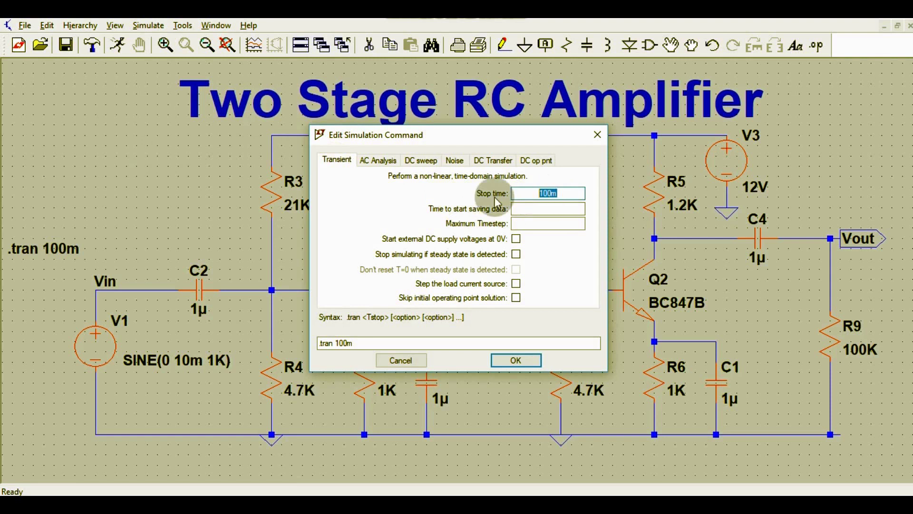
pyautogui.click(561, 194)
pyautogui.click(519, 363)
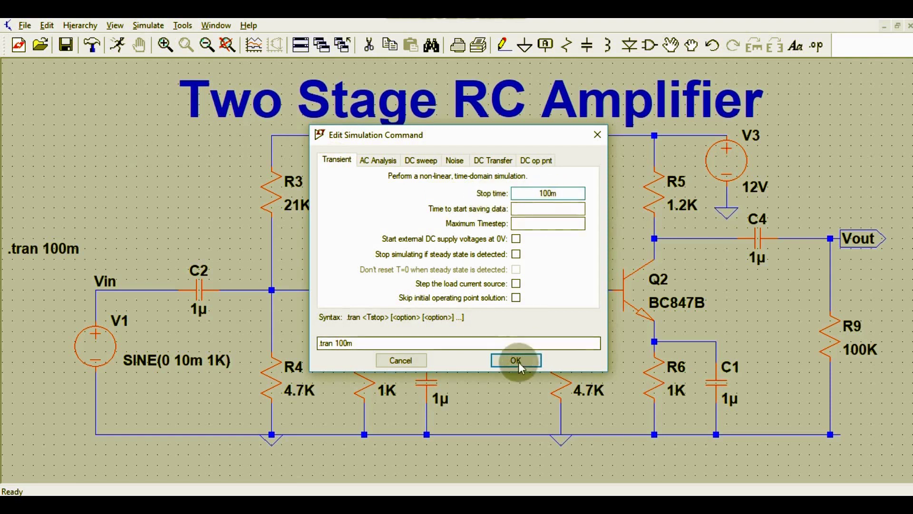
pyautogui.click(517, 360)
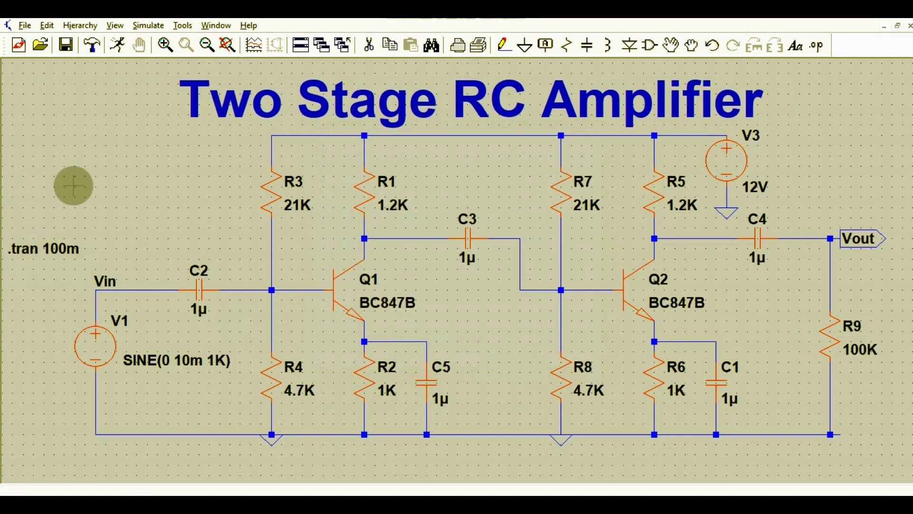
# Step: Run the transient simulation of the two-stage RC amplifier
pyautogui.rightClick(116, 123)
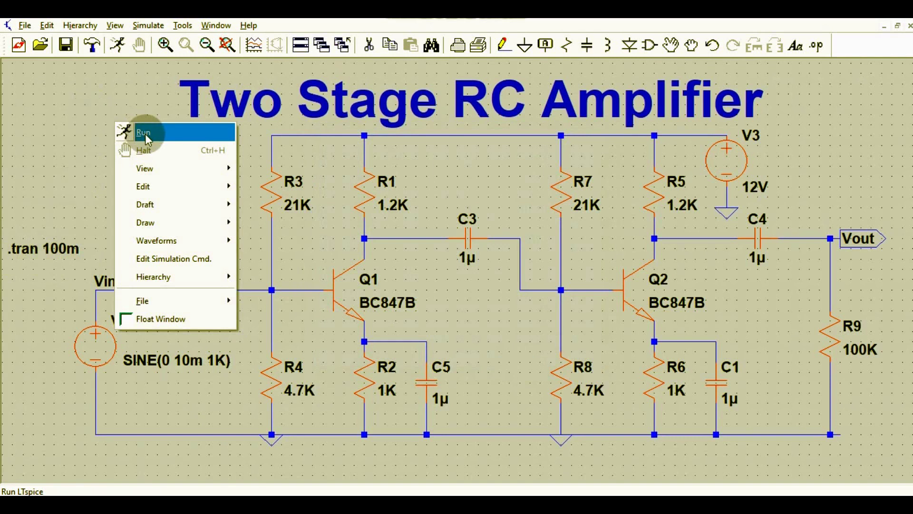
pyautogui.click(94, 100)
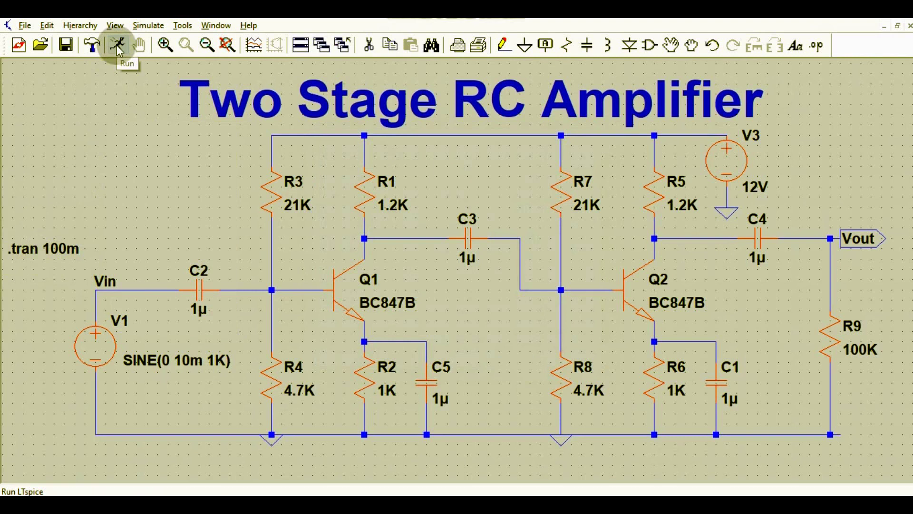
pyautogui.click(118, 47)
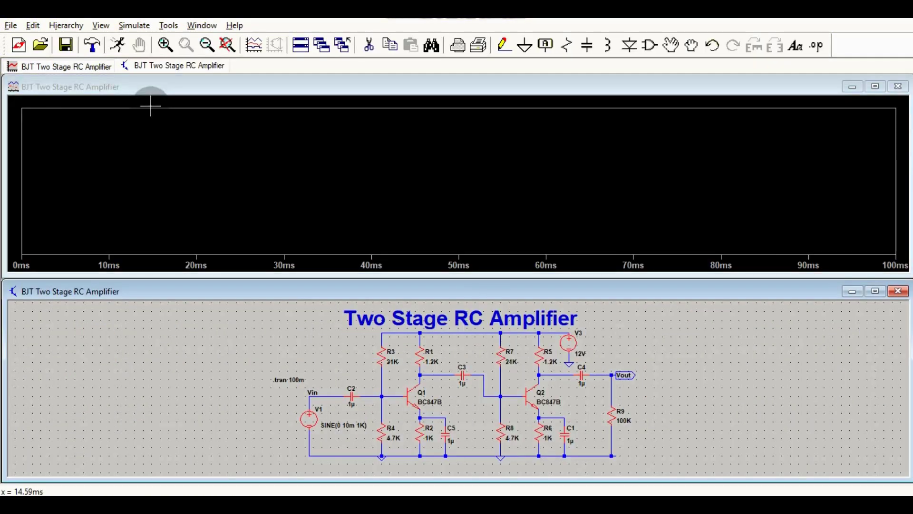
pyautogui.click(459, 374)
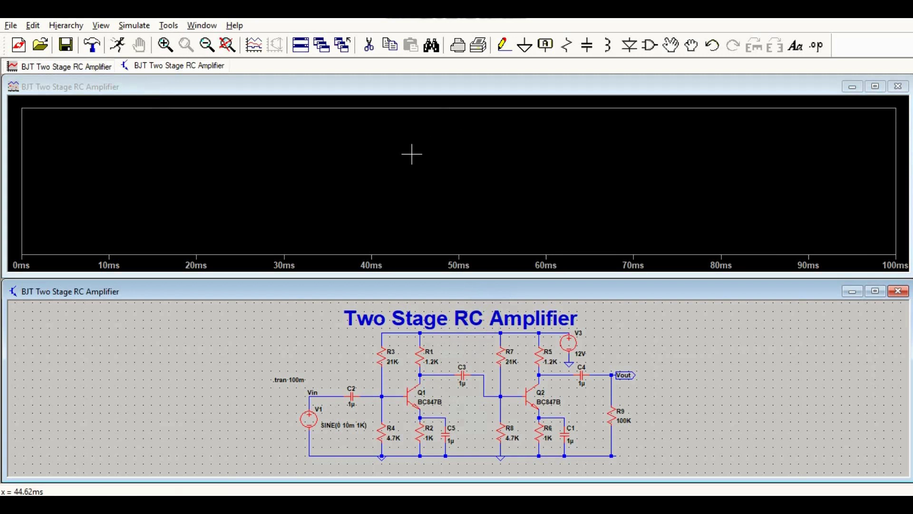
# Step: Add a second plot pane and plot the Vin node voltage in the lower pane
pyautogui.rightClick(438, 157)
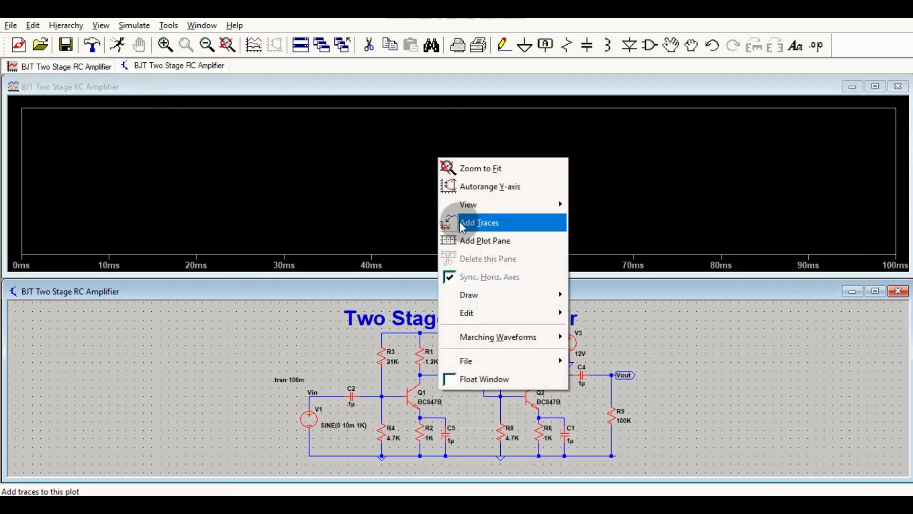
pyautogui.click(467, 239)
pyautogui.click(341, 223)
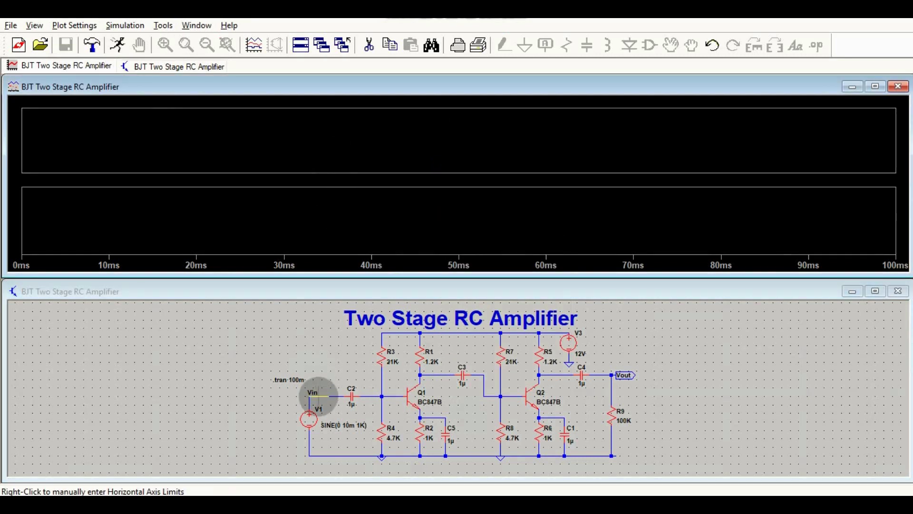
pyautogui.click(319, 396)
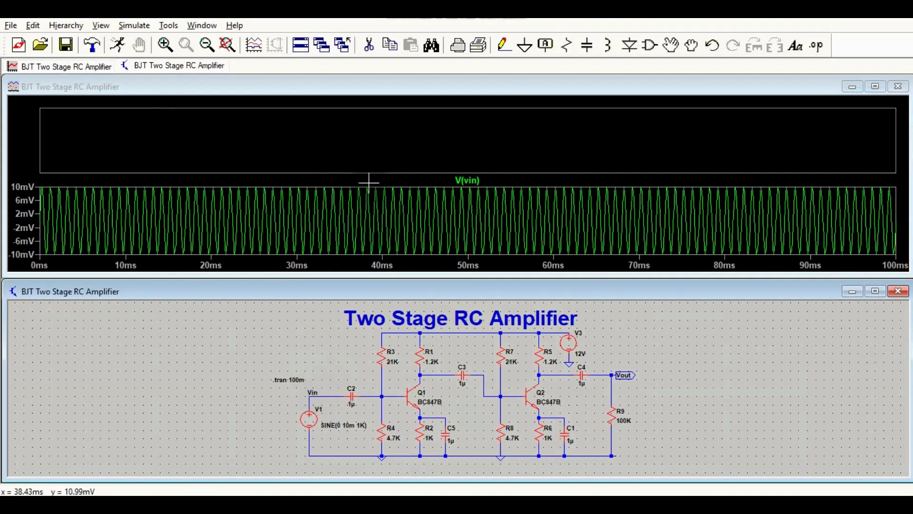
# Step: Zoom the plot to about 37.8–47.7 ms and plot the Vout node voltage in the empty upper pane
pyautogui.moveTo(369, 183); pyautogui.dragTo(444, 260)
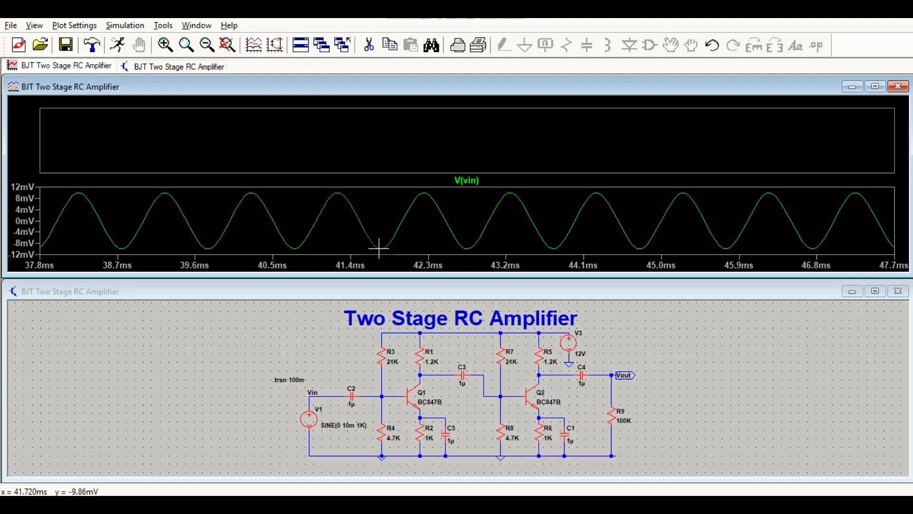
pyautogui.click(383, 137)
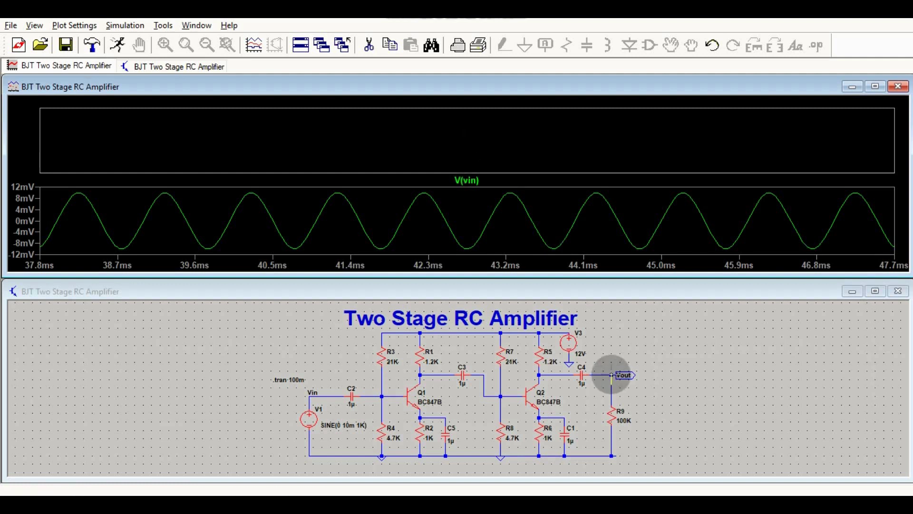
pyautogui.click(611, 375)
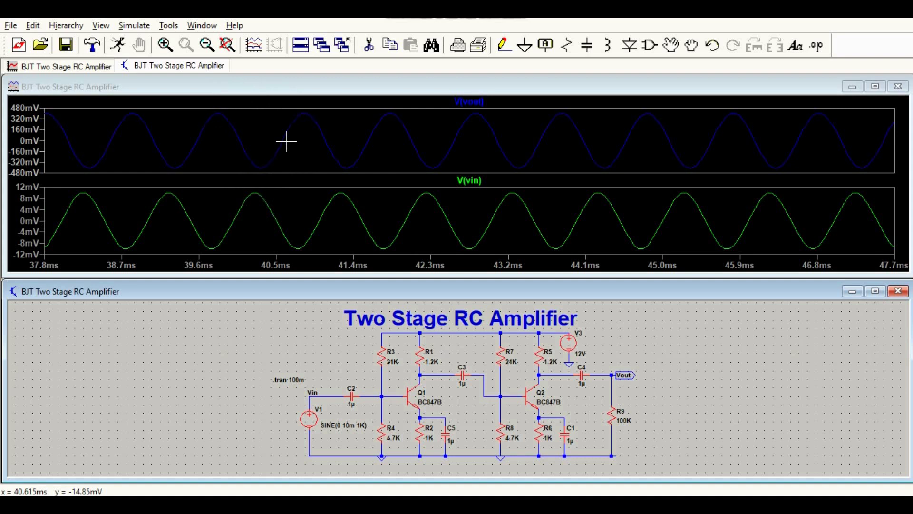
# Step: Maximize the waveform window and recolor the V(vout) trace red, ending back on the schematic
pyautogui.click(875, 87)
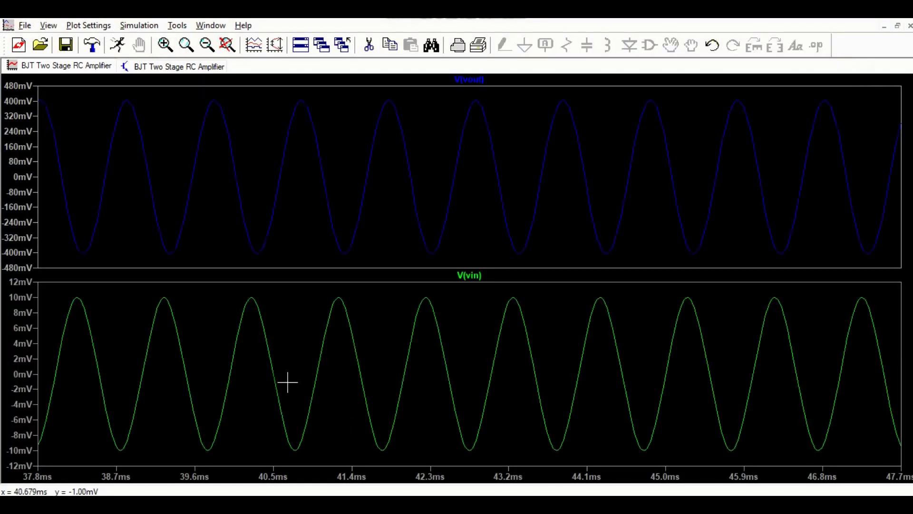
pyautogui.rightClick(471, 80)
pyautogui.click(390, 224)
pyautogui.click(383, 267)
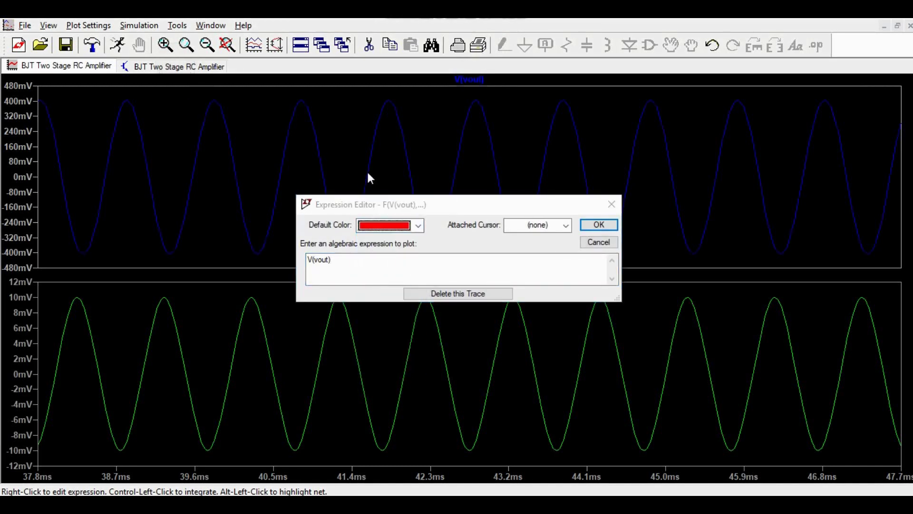
pyautogui.click(596, 223)
pyautogui.click(187, 153)
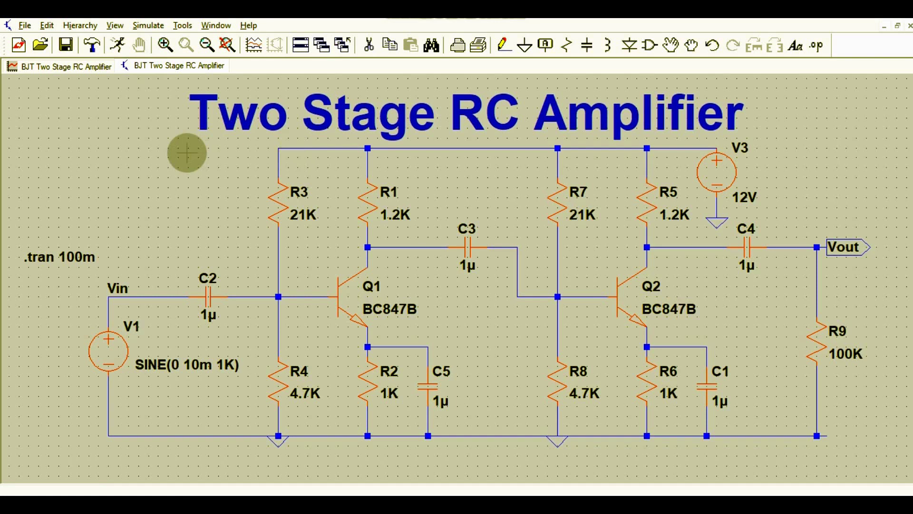